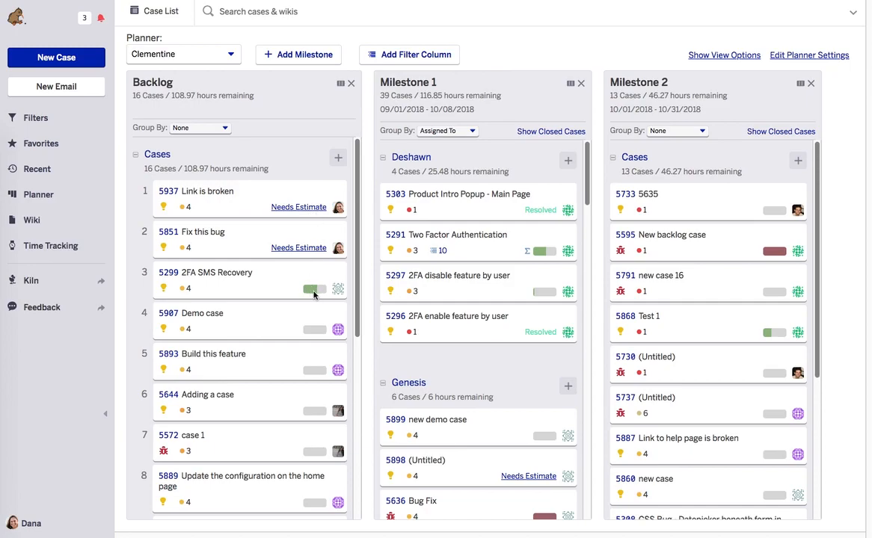
Step: Set the estimate of backlog case 5937 "Link is broken" to 10 hours in the planner
click(299, 208)
text(10)
key(Tab)
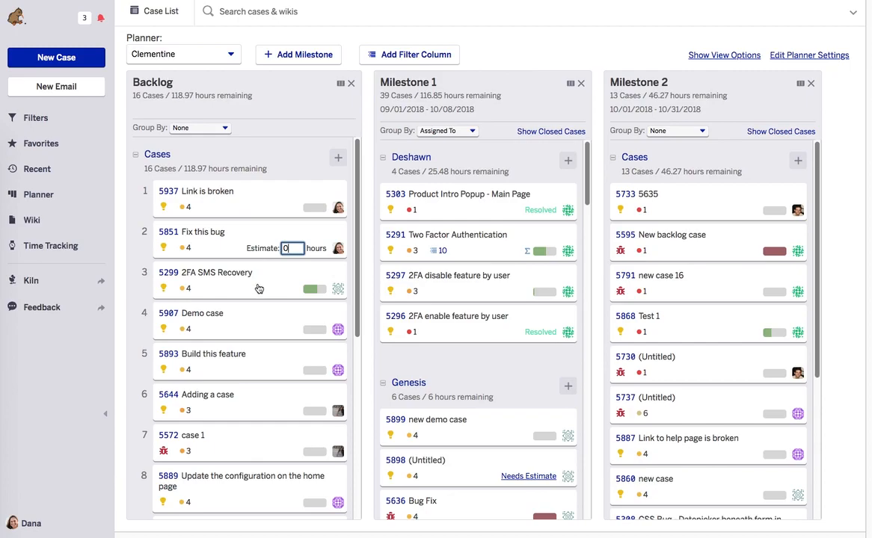
Step: Edit case 5851 "Fix this bug" to set its estimate to 15 hours, and save the case
click(210, 234)
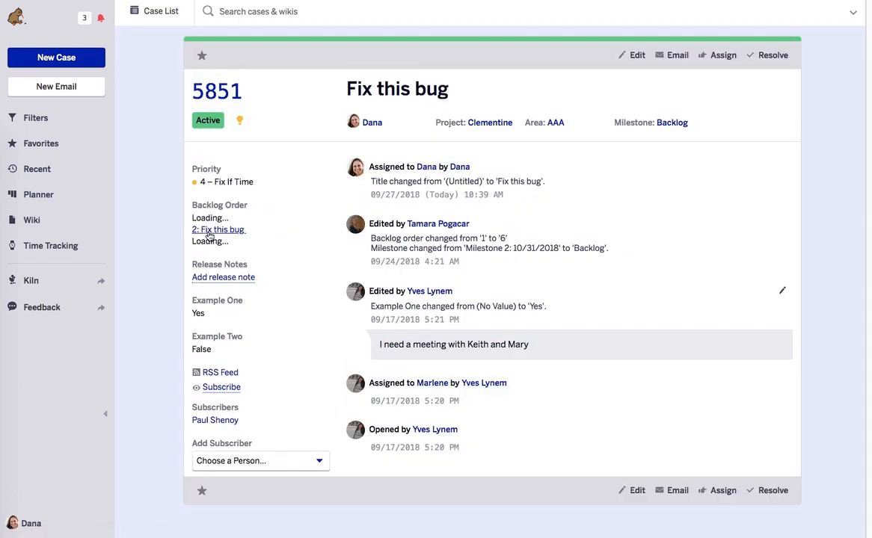
click(637, 56)
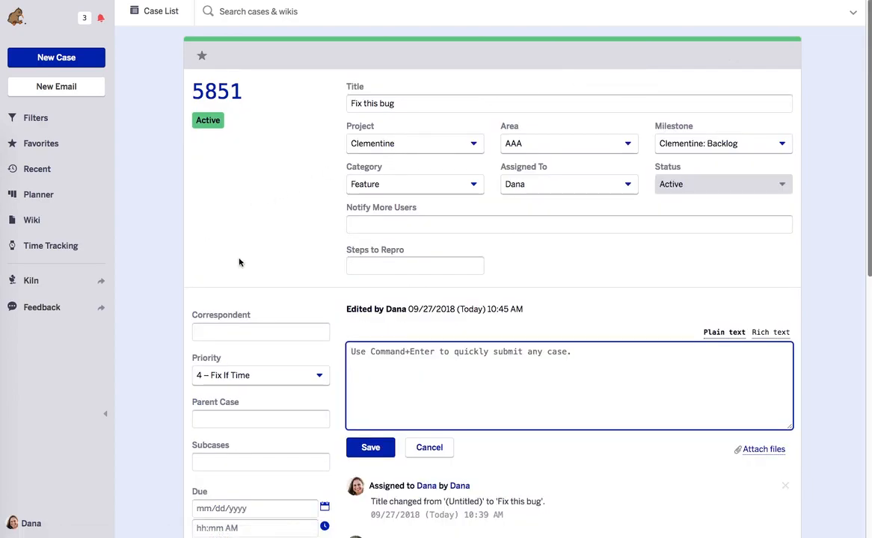
scroll(289, 263, down, 3)
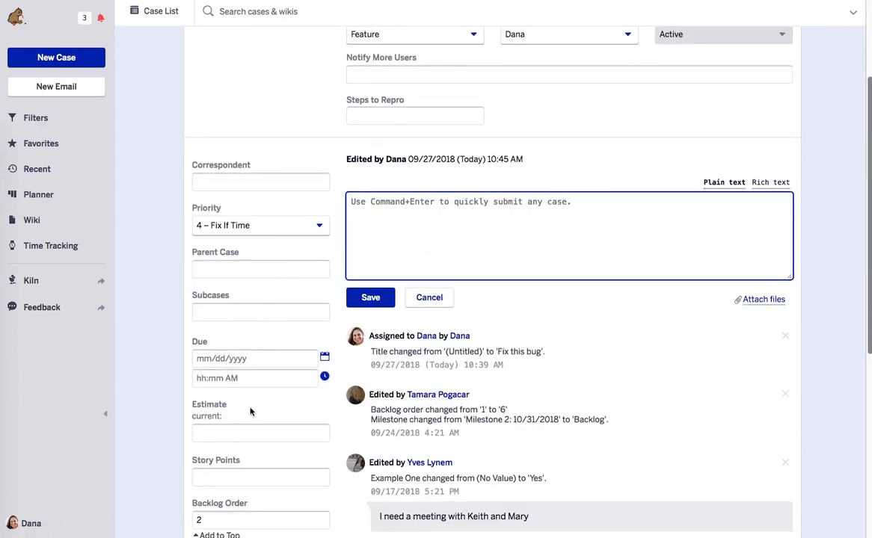
click(244, 434)
text(15 hours)
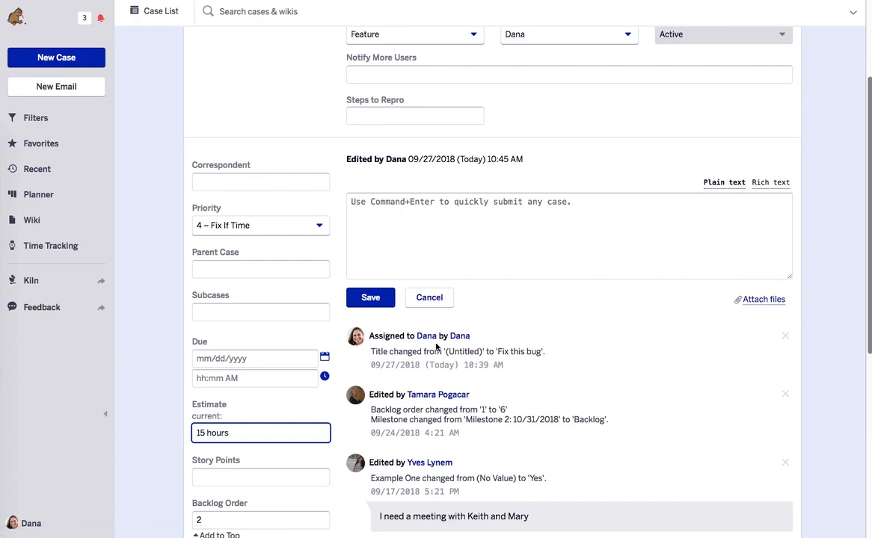
click(368, 298)
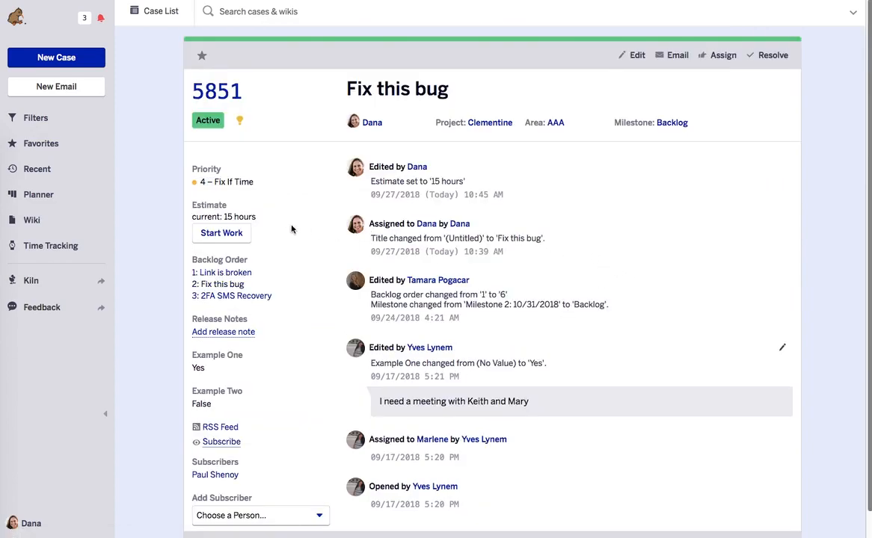
Step: Start work tracking on case 5851 and stop it again to record a work interval
click(217, 234)
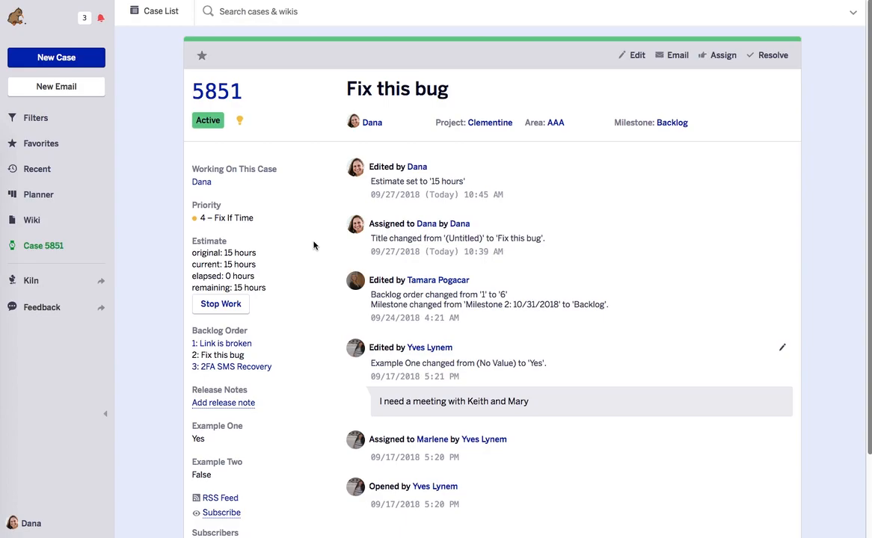
click(231, 310)
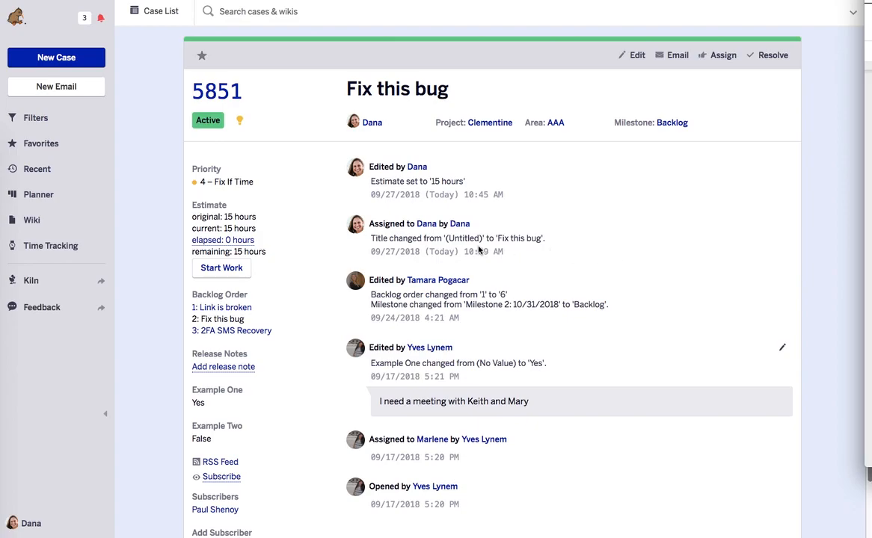
Step: Add a new interval to today's timesheet and assign it to case 5937 "Link is broken"
click(60, 247)
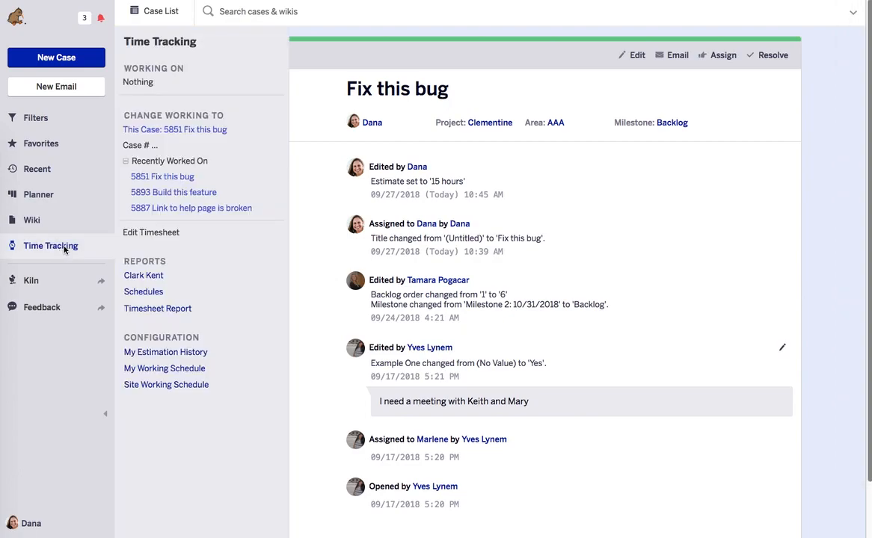
click(140, 234)
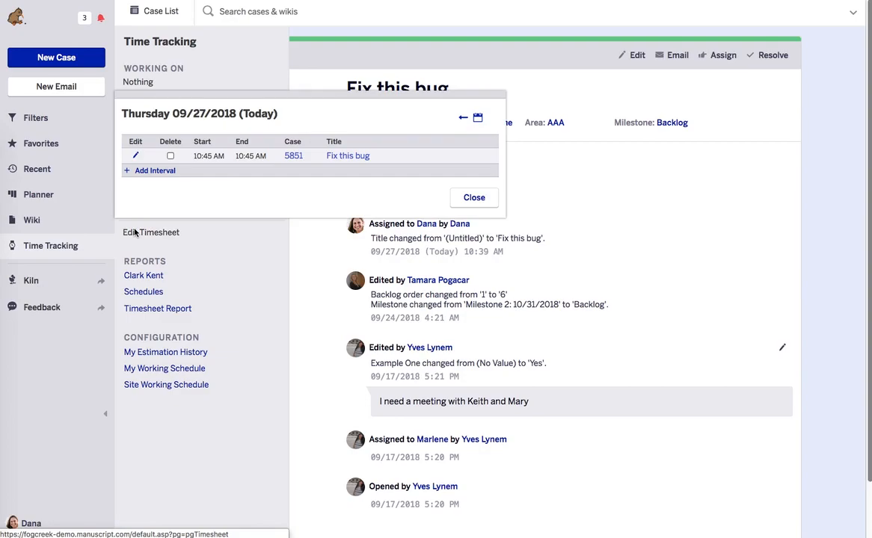
click(156, 171)
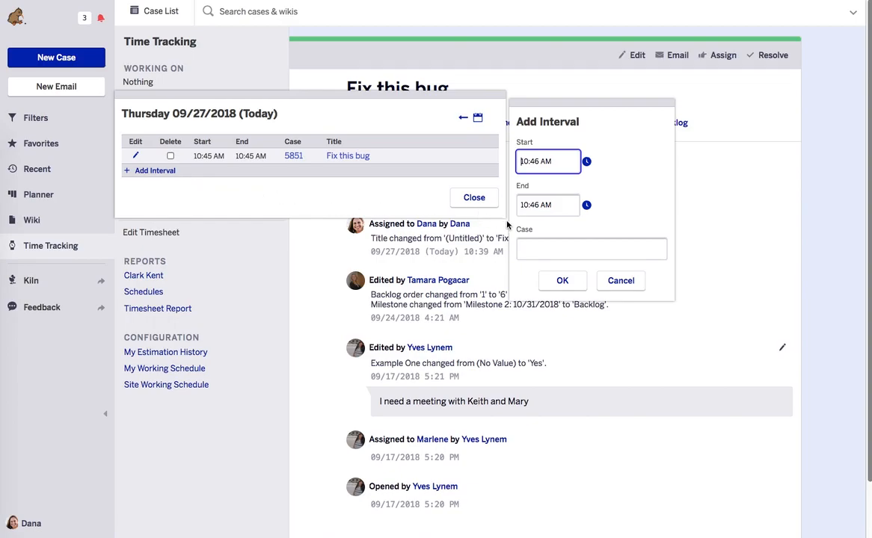
click(537, 250)
text(5937)
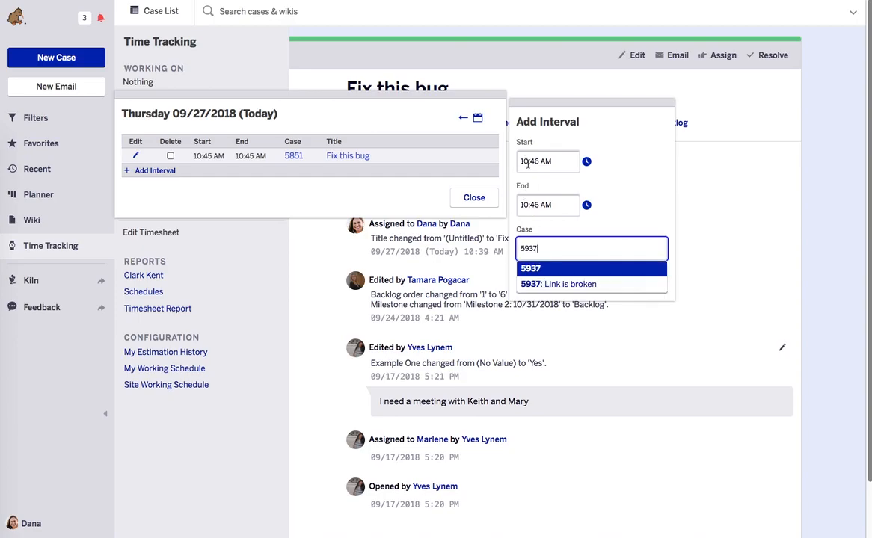
key(Down)
key(Return)
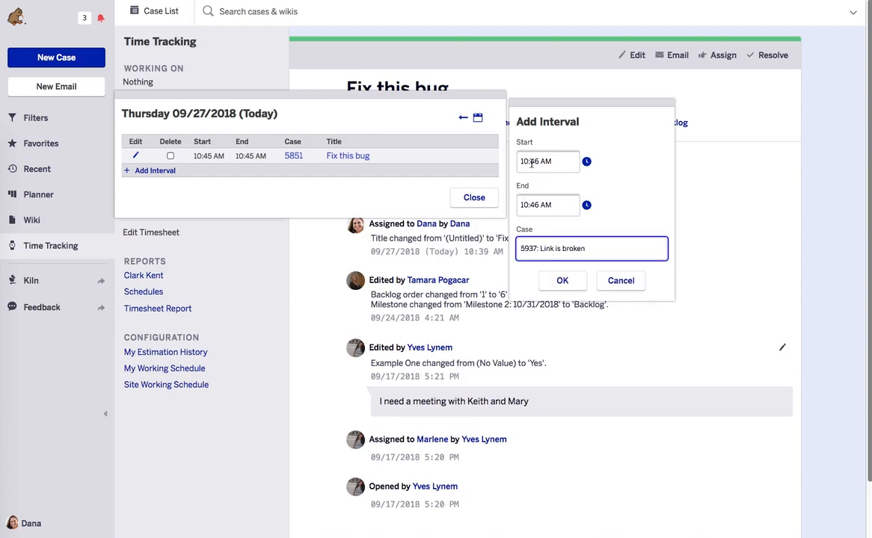
Step: Set the new interval to run from 9:00am to 9:30am, confirm it, and close the timesheet without saving
triple_click(531, 162)
text(9:30am)
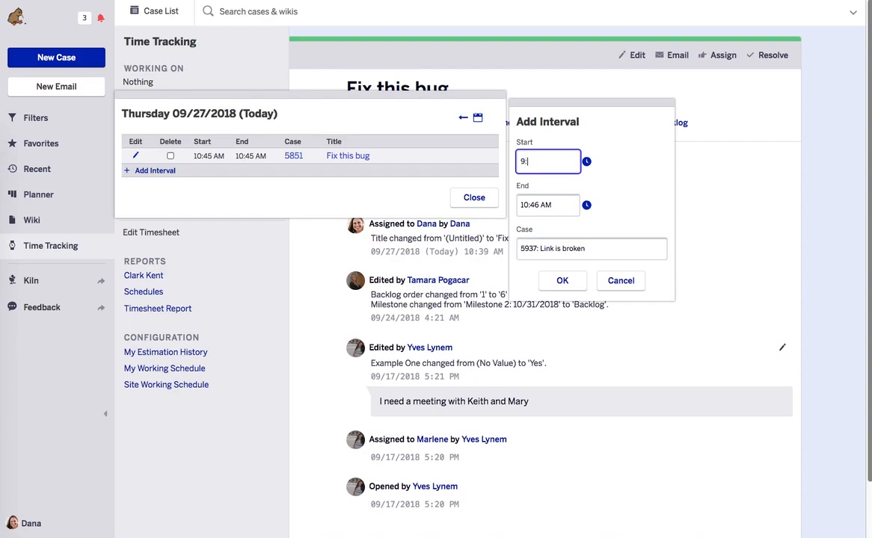
click(528, 161)
key(BackSpace)
text(0)
click(548, 206)
text(9:30am)
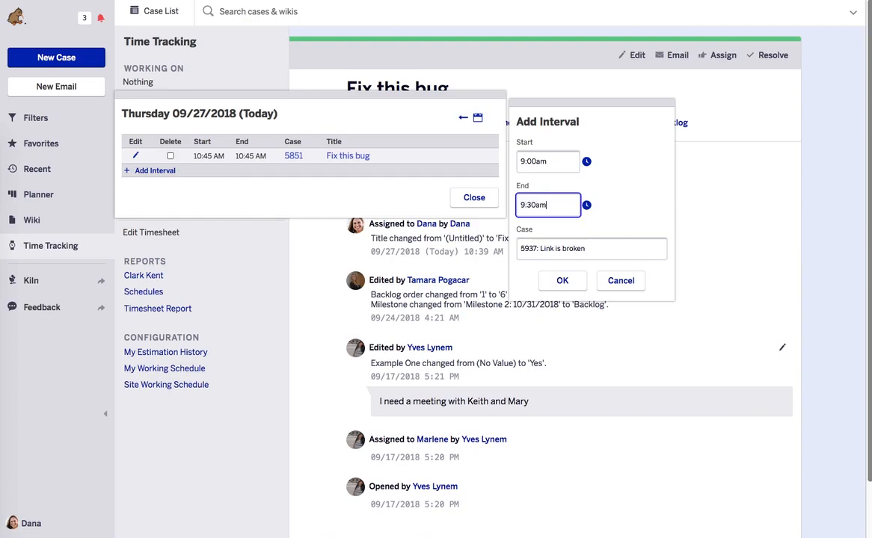
click(563, 281)
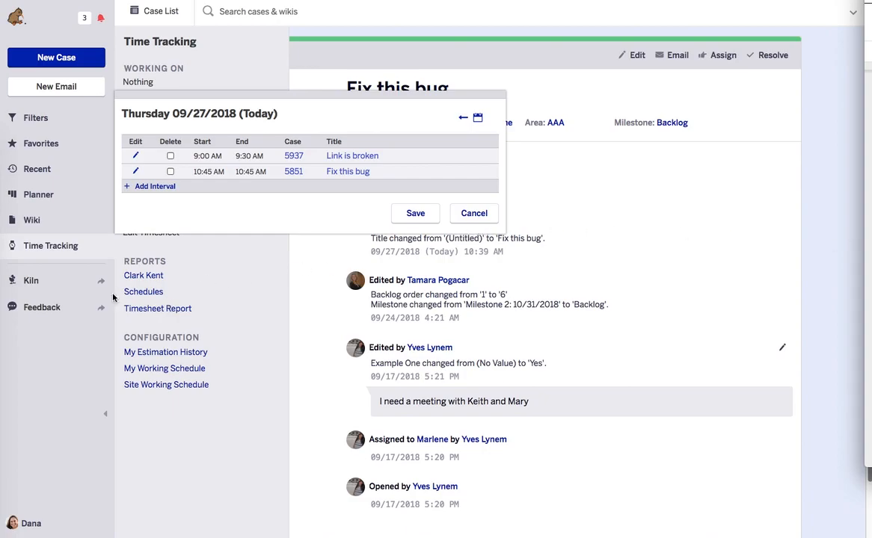
click(130, 237)
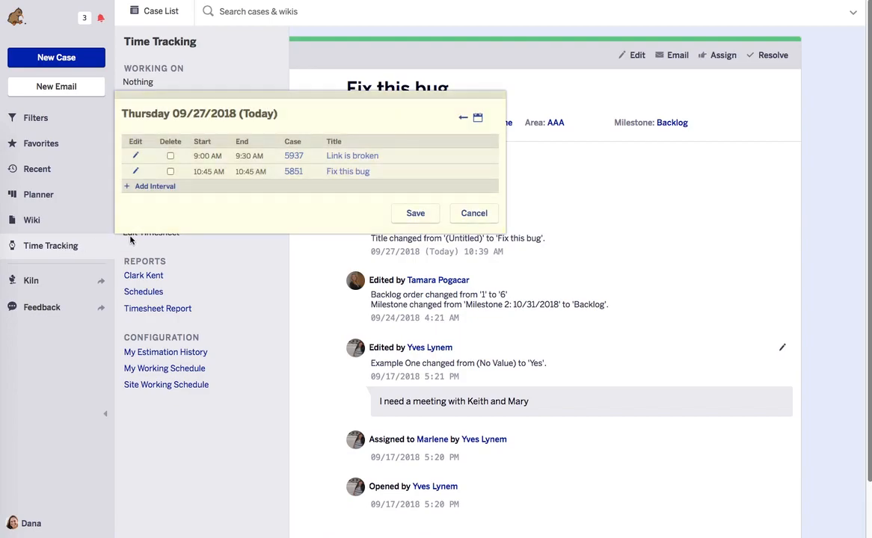
click(474, 214)
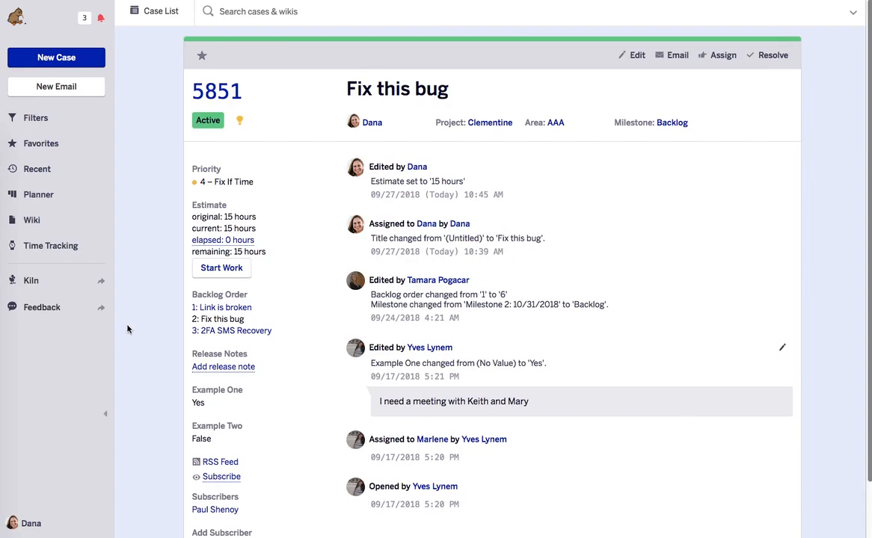
Step: Open the Site Working Schedule configuration from the time tracking options
click(37, 249)
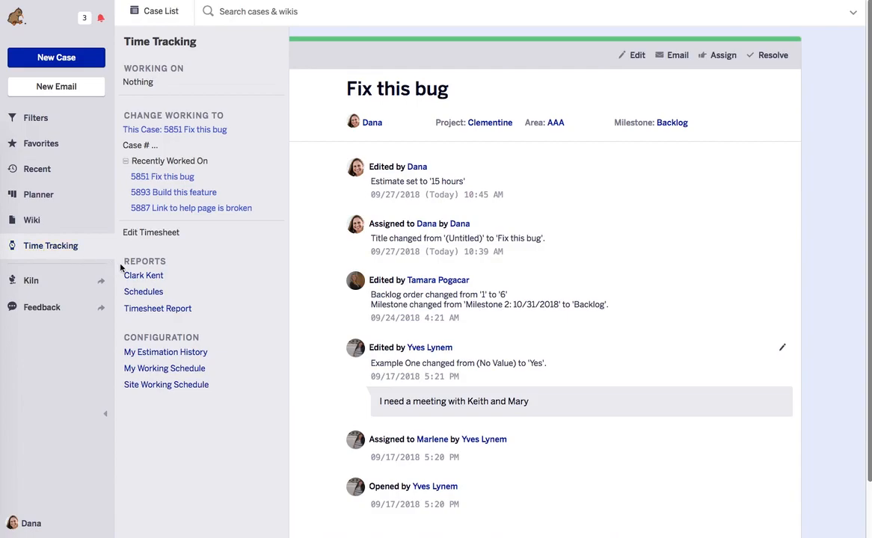
click(172, 386)
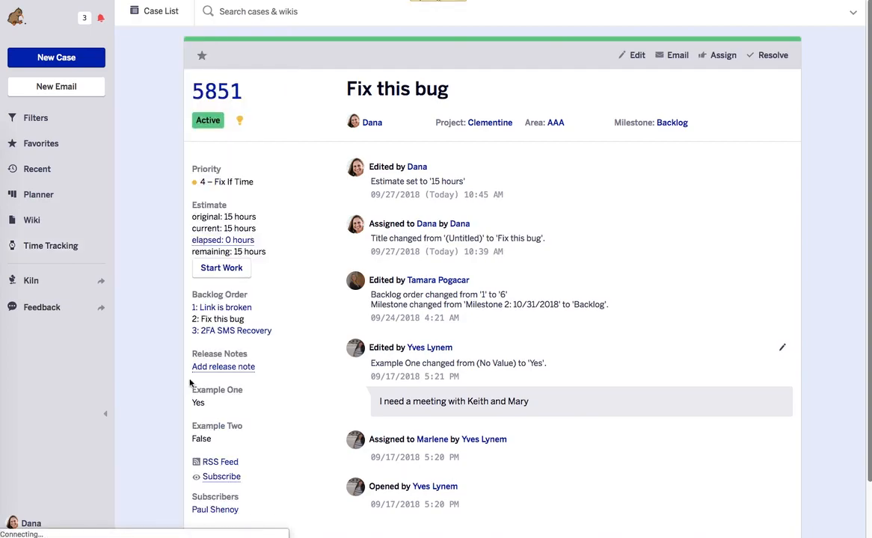